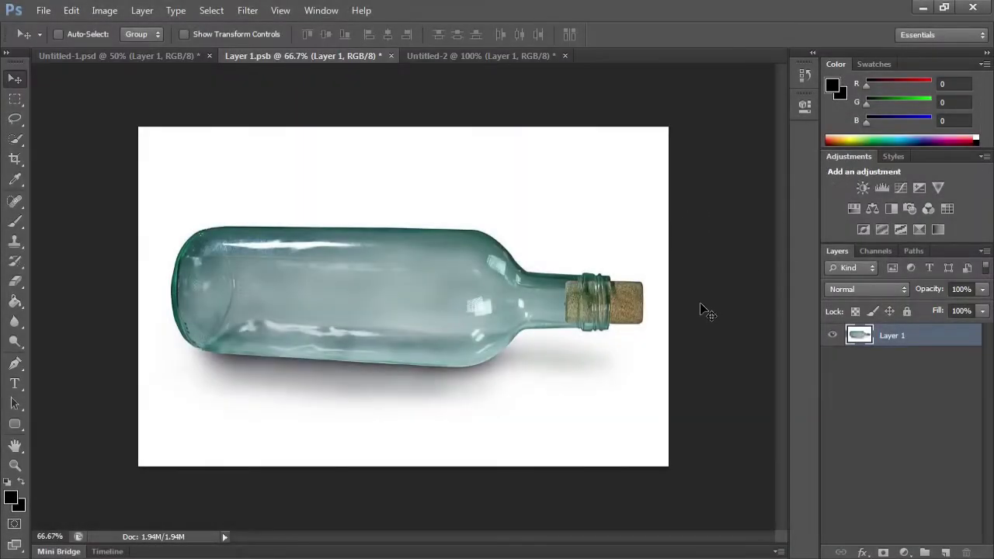
- Drag the underwater shark-and-fish image into the bottle document as Layer 2
{"action": "left_click", "coordinate": [505, 55]}
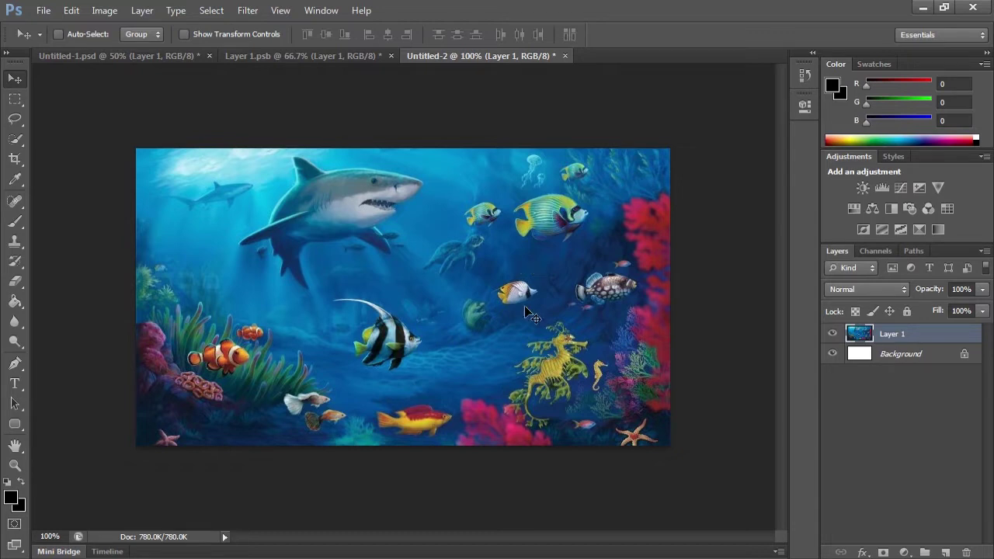
{"action": "mouse_move", "coordinate": [535, 341]}
{"action": "left_mouse_down"}
{"action": "mouse_move", "coordinate": [461, 200]}
{"action": "mouse_move", "coordinate": [456, 330]}
{"action": "mouse_move", "coordinate": [438, 342]}
{"action": "left_mouse_up"}
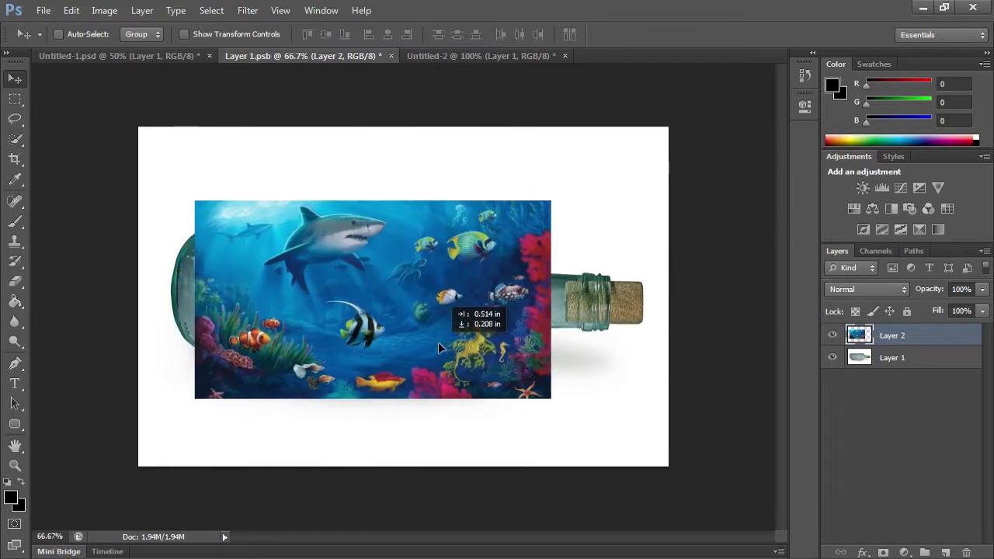
{"action": "key", "text": "ctrl+t"}
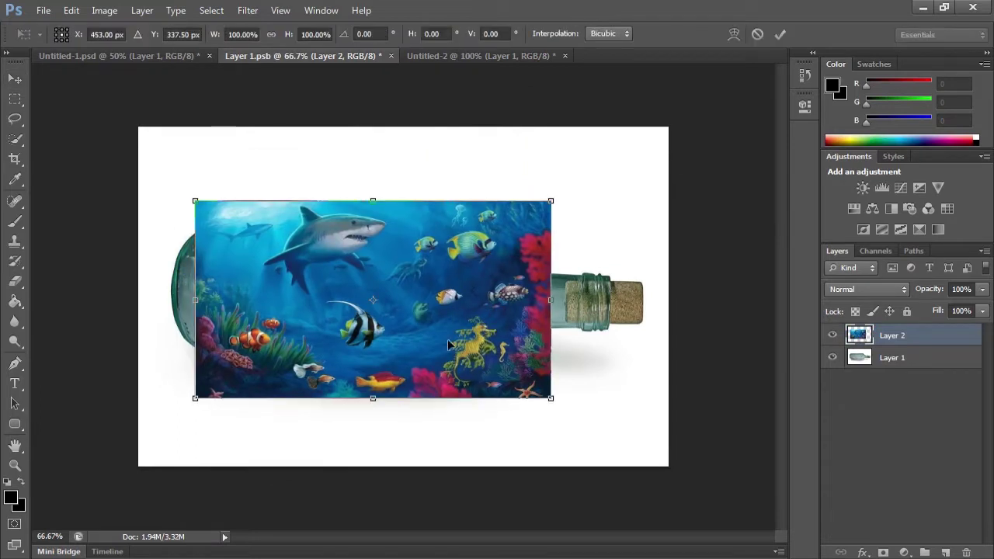
- Scale the scene to about 112%, lower its opacity, and move it over the bottle
{"action": "left_click_drag", "start_coordinate": [551, 398], "coordinate": [574, 413]}
{"action": "left_click_drag", "start_coordinate": [519, 370], "coordinate": [510, 370]}
{"action": "left_click", "coordinate": [983, 289]}
{"action": "mouse_move", "coordinate": [980, 307]}
{"action": "left_mouse_down"}
{"action": "mouse_move", "coordinate": [934, 310]}
{"action": "mouse_move", "coordinate": [943, 308]}
{"action": "left_mouse_up"}
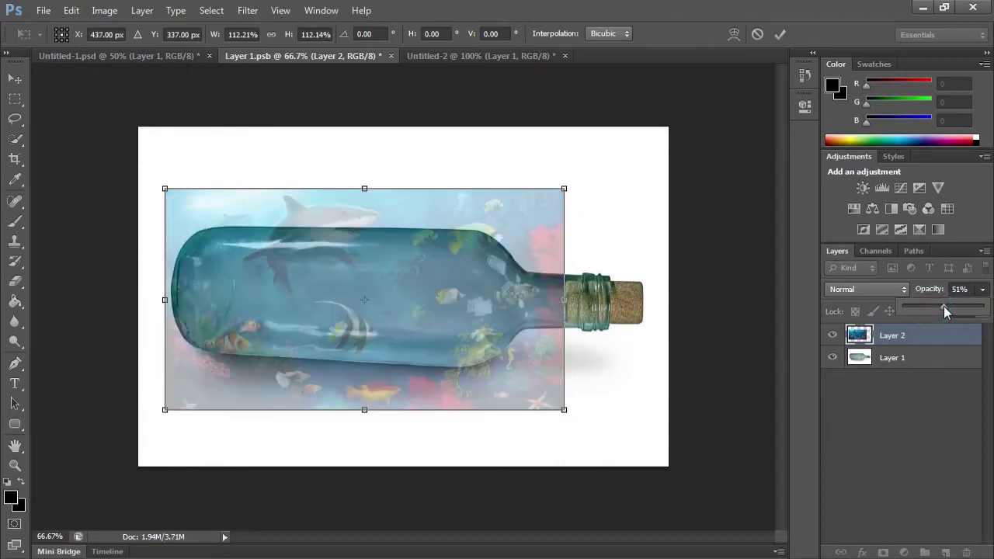
{"action": "left_click_drag", "start_coordinate": [448, 291], "coordinate": [449, 324]}
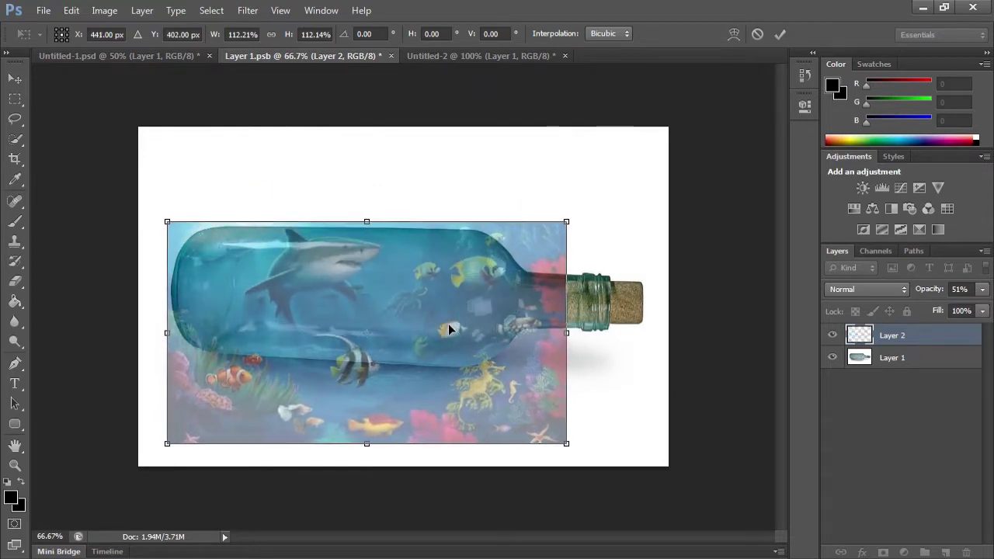
- Fit the scene's height to the bottle body and apply the transform
{"action": "left_click", "coordinate": [367, 444]}
{"action": "left_click_drag", "start_coordinate": [366, 443], "coordinate": [368, 392]}
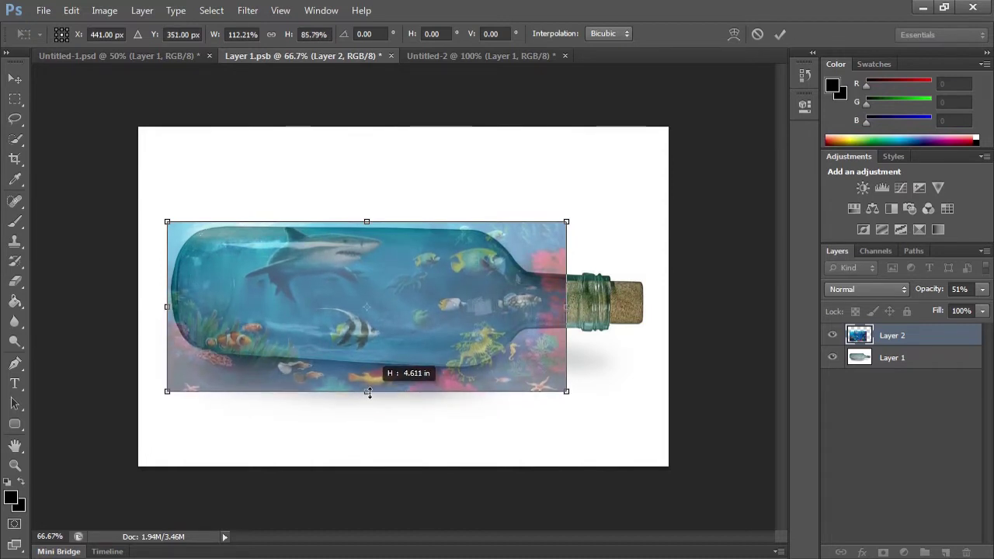
{"action": "left_click_drag", "start_coordinate": [368, 392], "coordinate": [369, 394]}
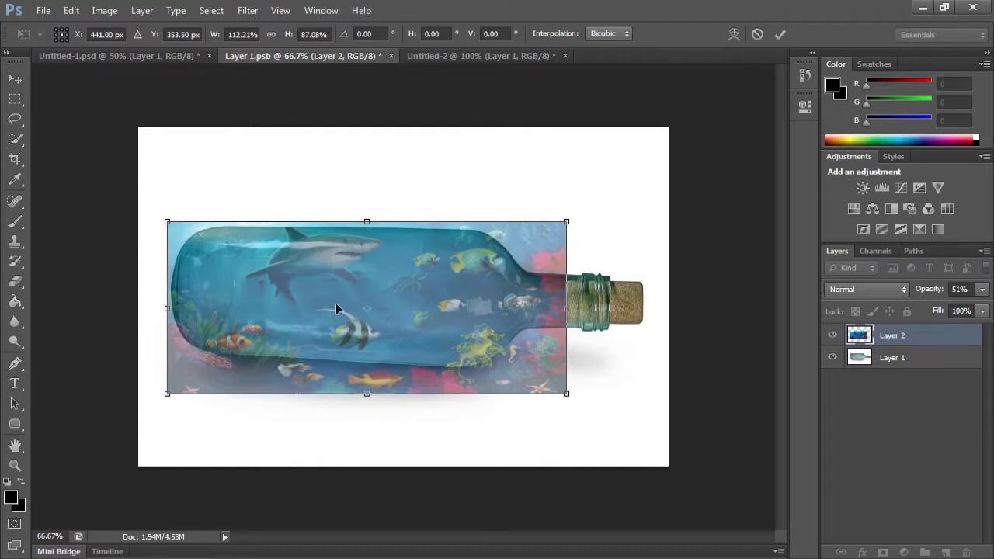
{"action": "left_click", "coordinate": [15, 78]}
{"action": "left_click", "coordinate": [375, 211]}
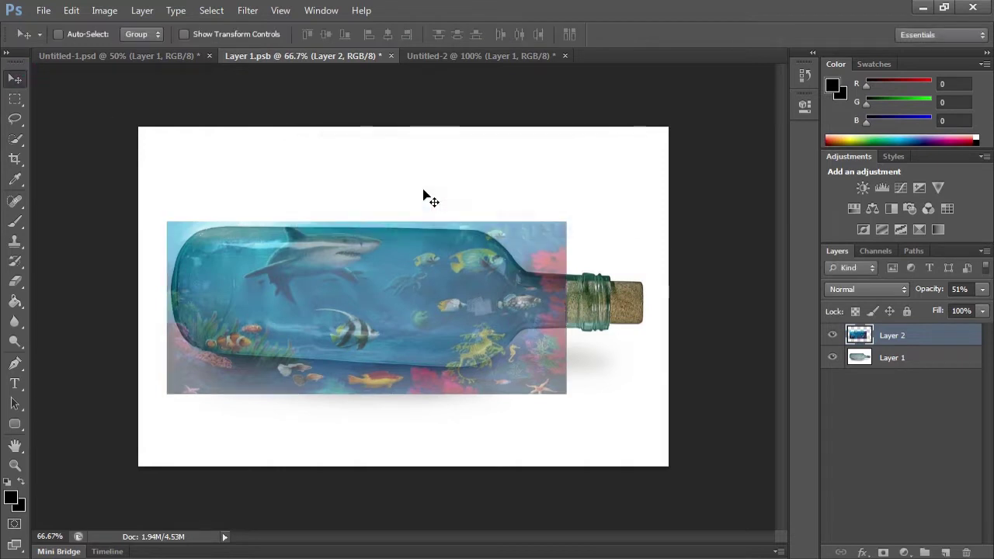
- Restore Layer 2 to 100% opacity and add a layer mask
{"action": "left_click", "coordinate": [984, 290]}
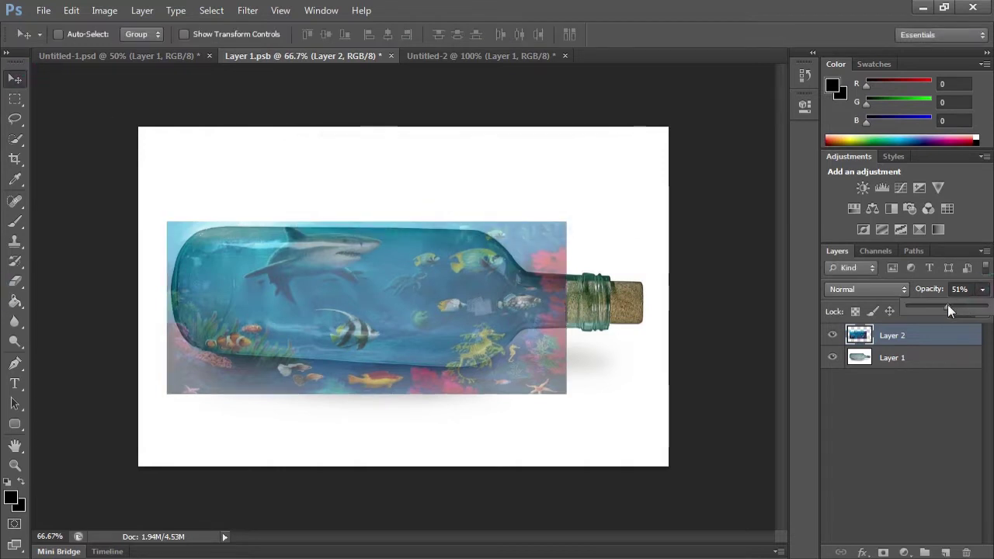
{"action": "left_click_drag", "start_coordinate": [947, 306], "coordinate": [989, 309]}
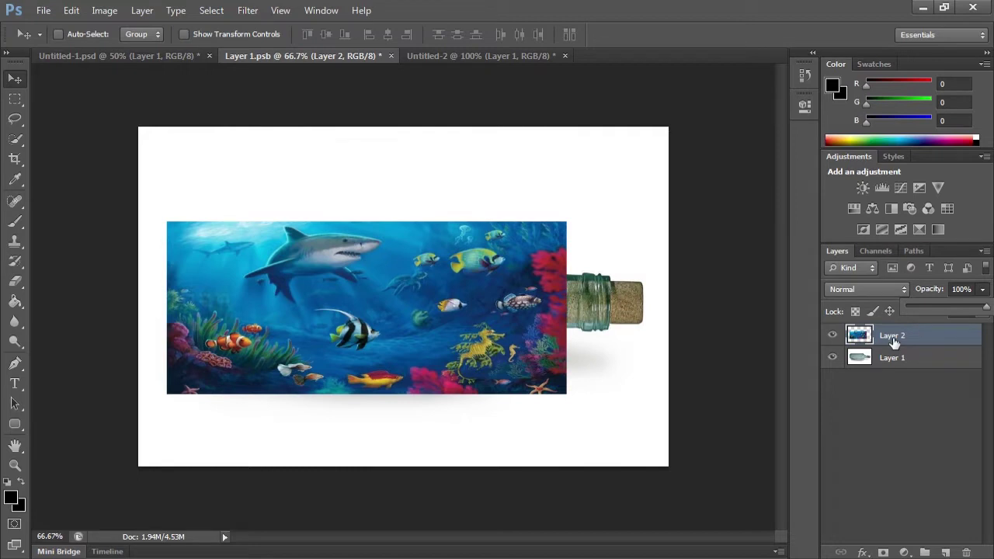
{"action": "left_click", "coordinate": [884, 553]}
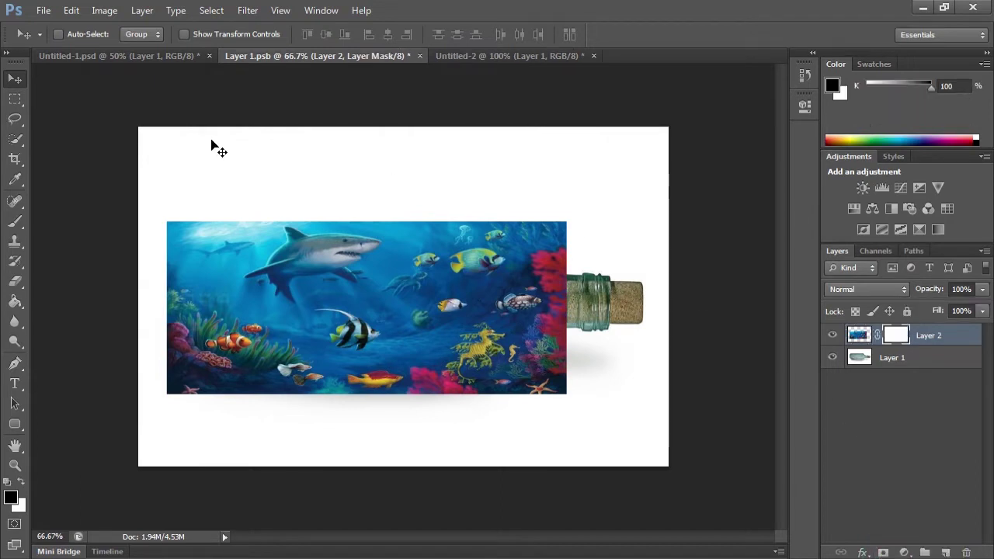
- Fill Layer 2's mask black with the Paint Bucket, then make Layer 1 active
{"action": "left_click", "coordinate": [16, 303]}
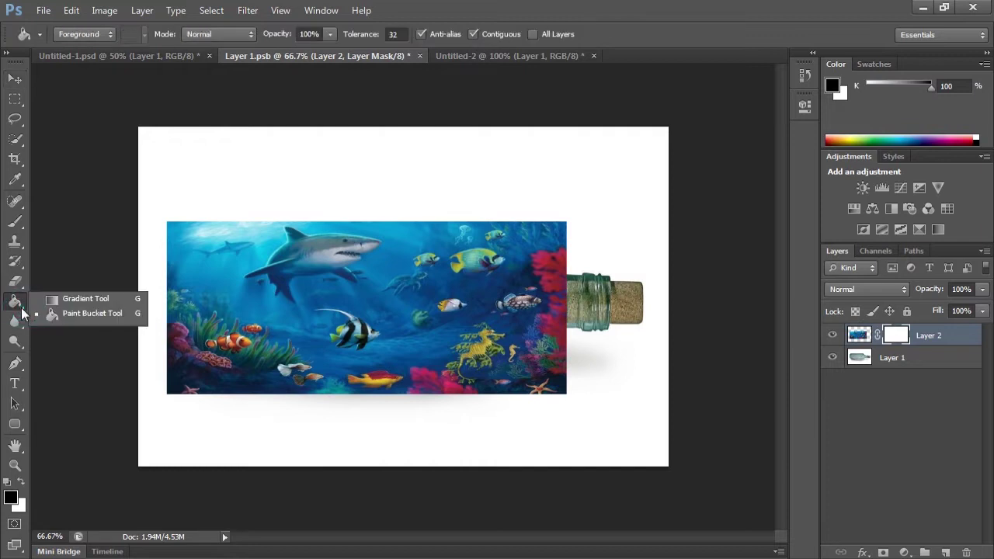
{"action": "left_click", "coordinate": [118, 313]}
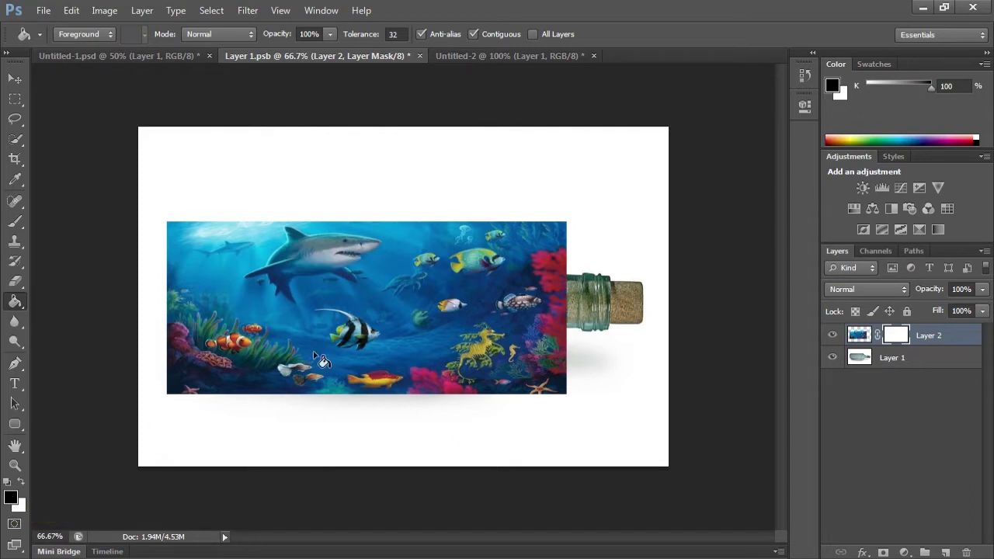
{"action": "left_click", "coordinate": [376, 303]}
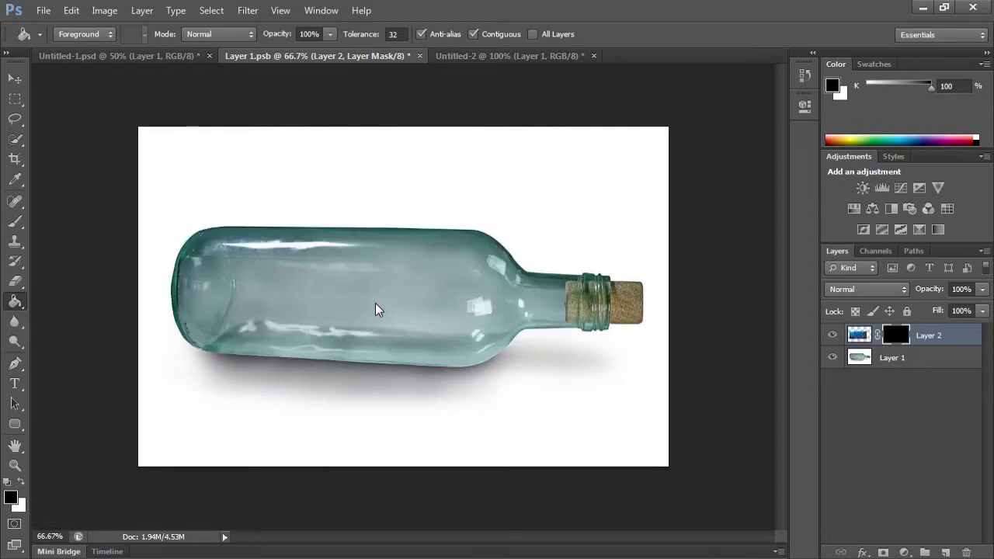
{"action": "left_click", "coordinate": [858, 334]}
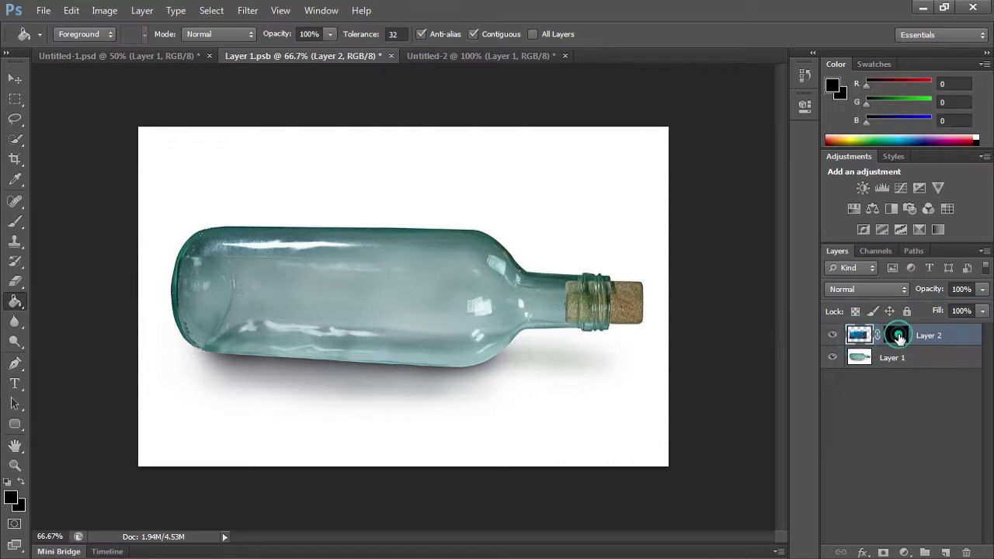
{"action": "left_click", "coordinate": [898, 336]}
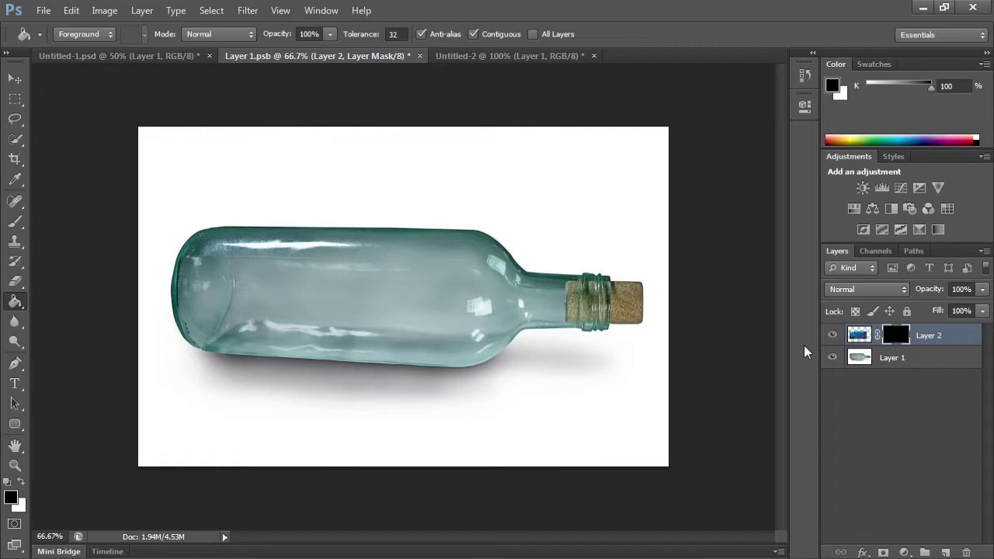
{"action": "left_click", "coordinate": [907, 365]}
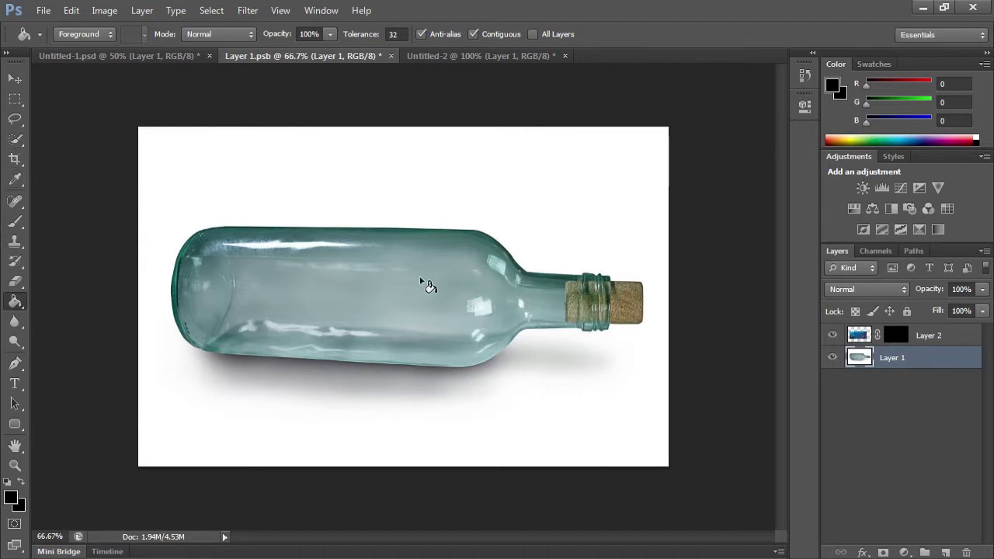
- Quick-select the white background, then invert the selection to isolate the bottle and cork
{"action": "left_click", "coordinate": [15, 138]}
{"action": "mouse_move", "coordinate": [182, 169]}
{"action": "left_mouse_down"}
{"action": "mouse_move", "coordinate": [410, 166]}
{"action": "mouse_move", "coordinate": [608, 195]}
{"action": "left_mouse_up"}
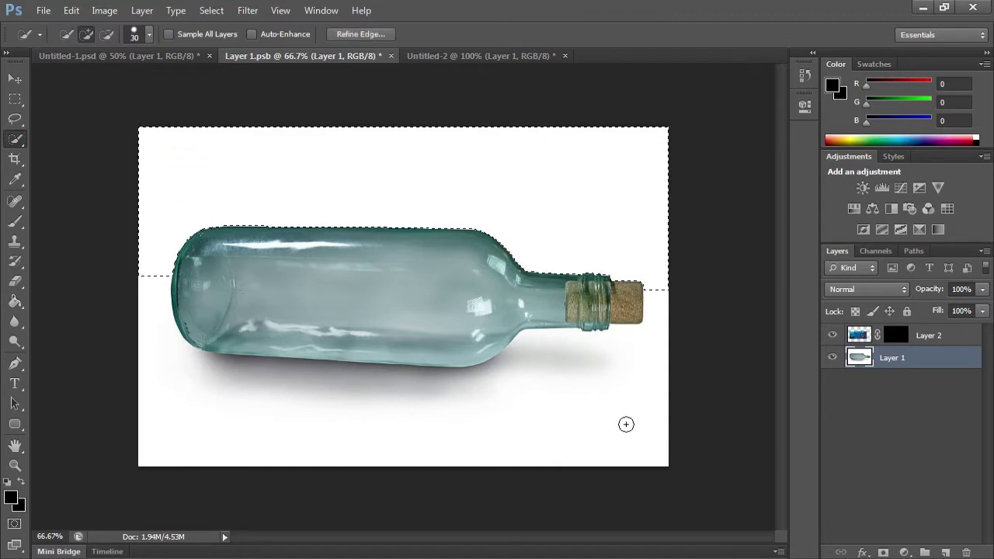
{"action": "left_click", "coordinate": [628, 449]}
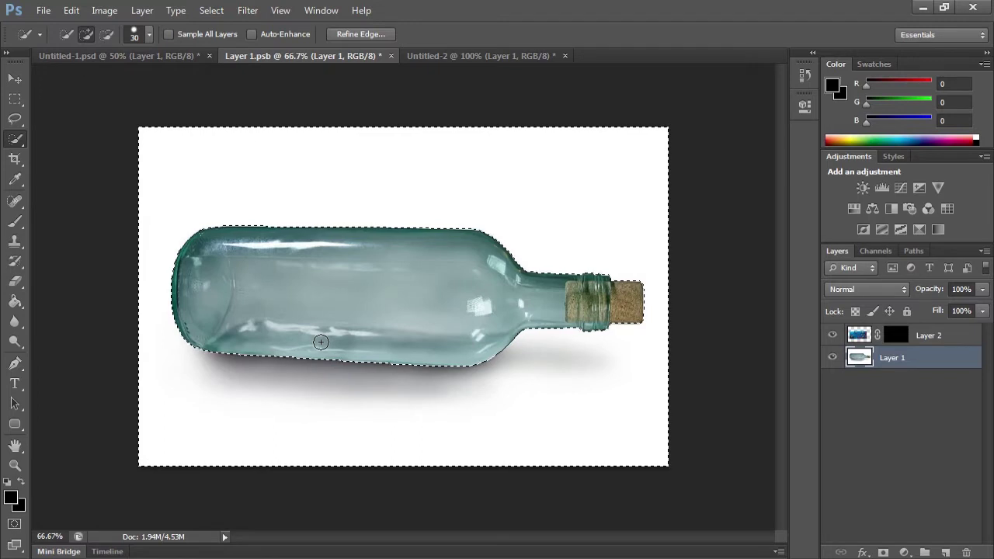
{"action": "left_click", "coordinate": [211, 10]}
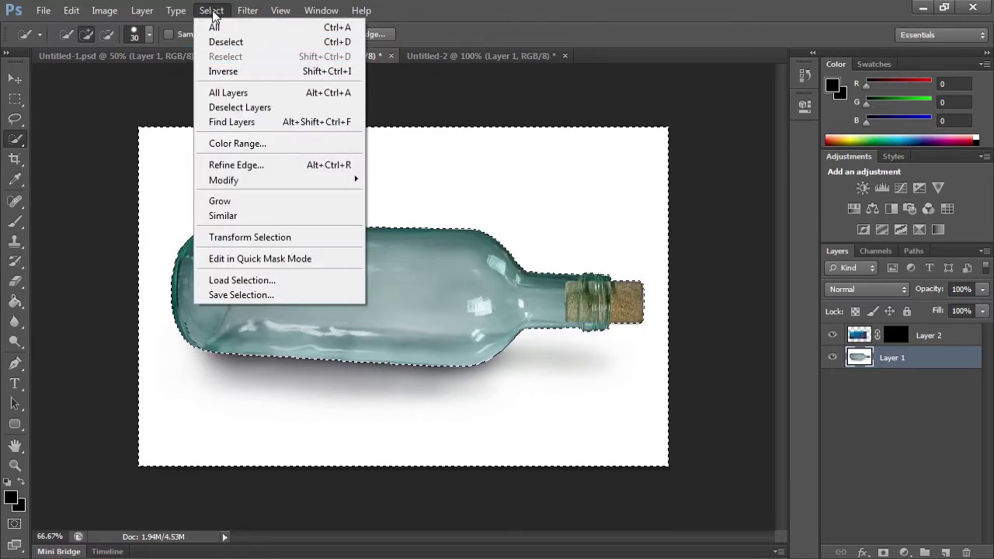
{"action": "left_click", "coordinate": [315, 73]}
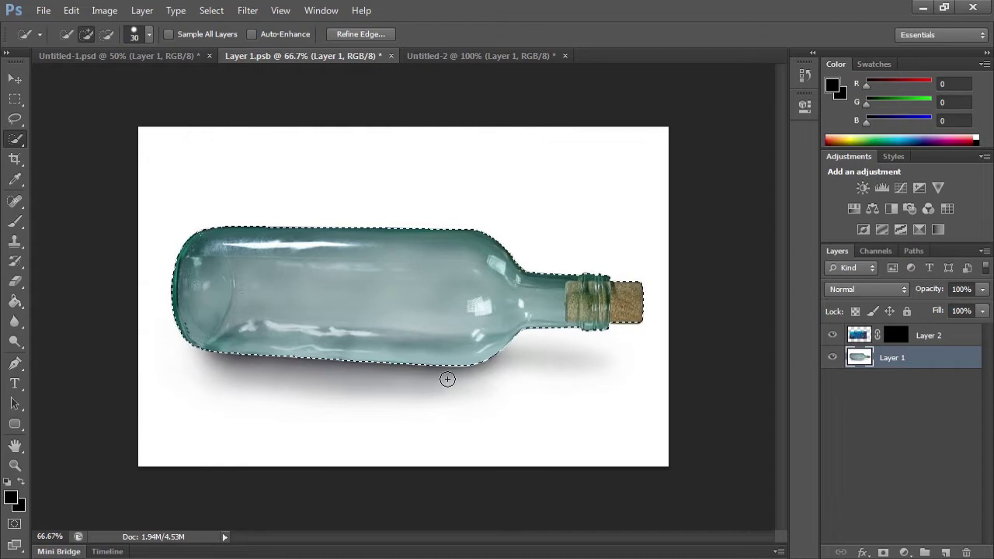
{"action": "left_click", "coordinate": [211, 7]}
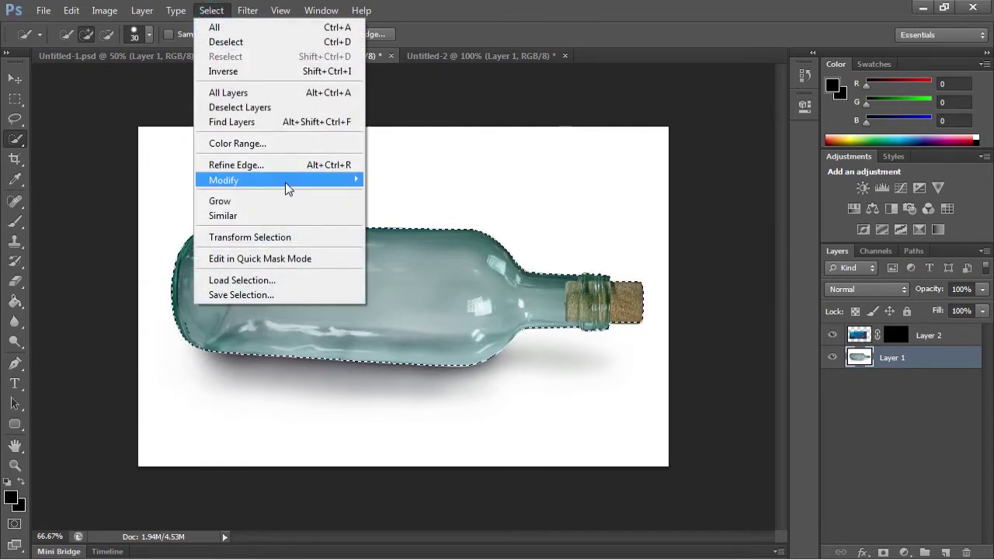
{"action": "mouse_move", "coordinate": [224, 180]}
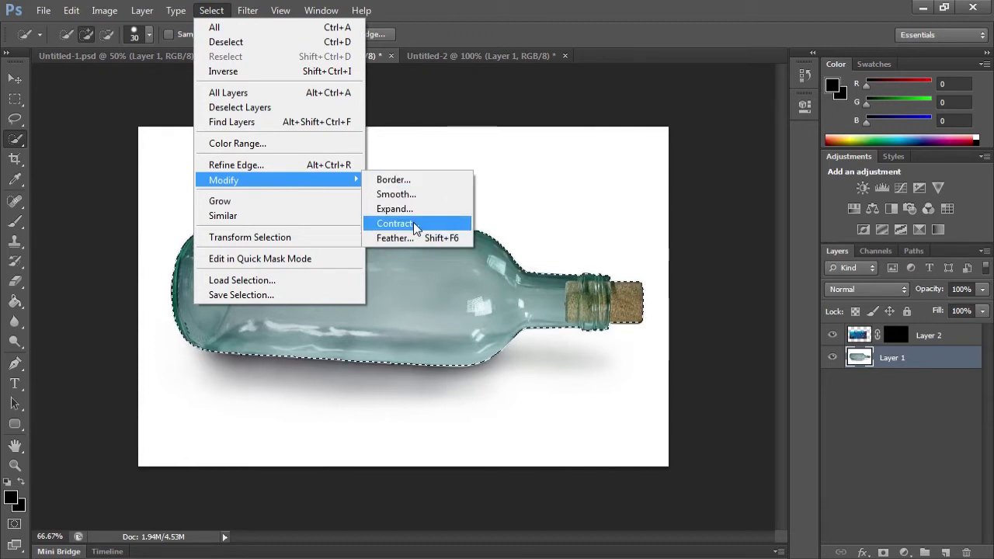
- Contract the bottle selection by 4 pixels
{"action": "left_click", "coordinate": [414, 223]}
{"action": "left_click_drag", "start_coordinate": [465, 171], "coordinate": [602, 164]}
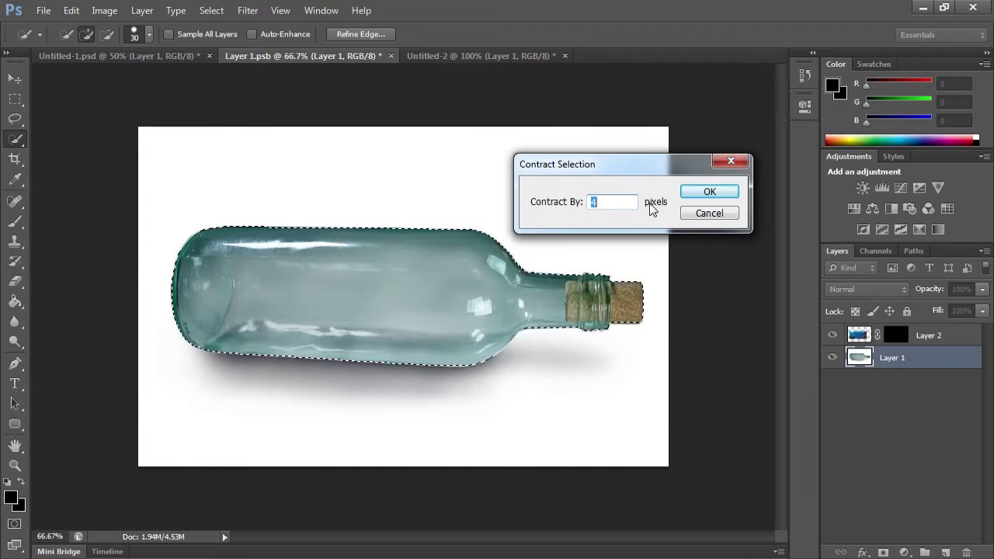
{"action": "left_click", "coordinate": [708, 193]}
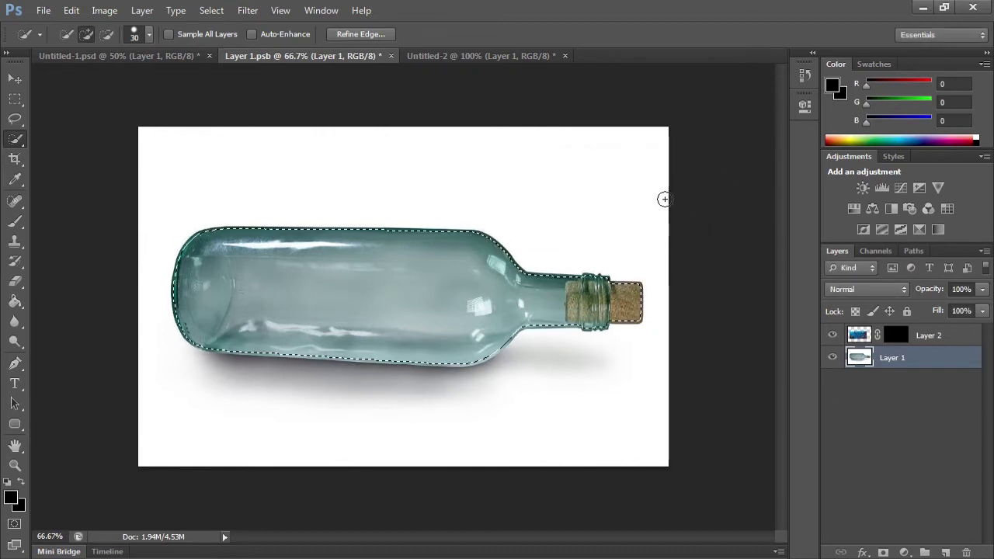
{"action": "key", "text": "e"}
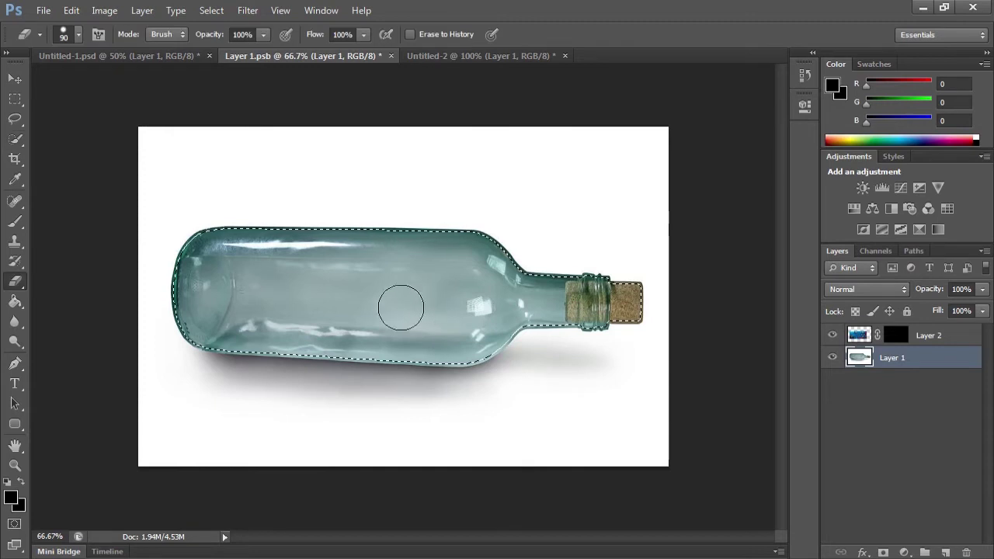
- Feather the selection by 20 pixels and target Layer 2's mask
{"action": "left_click", "coordinate": [211, 11]}
{"action": "mouse_move", "coordinate": [279, 180]}
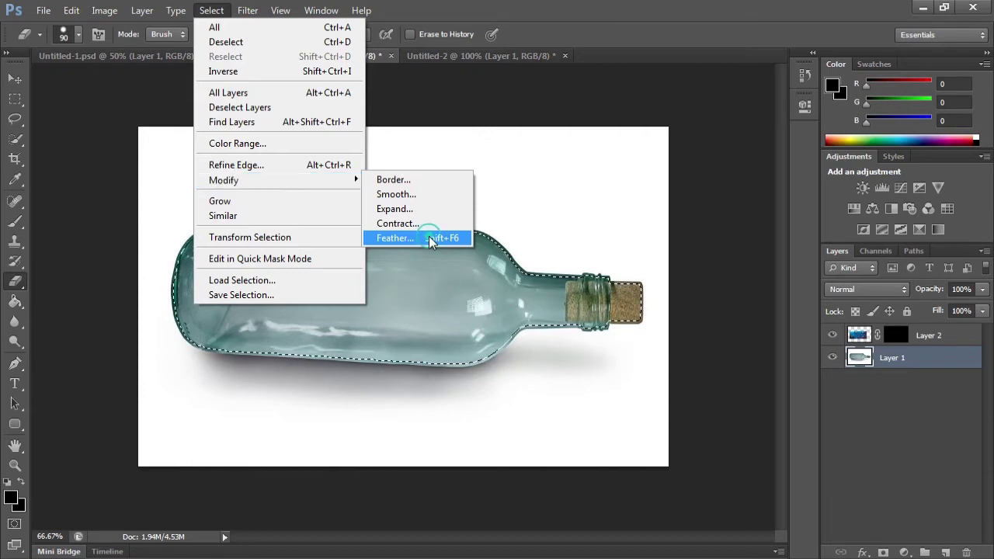
{"action": "left_click", "coordinate": [432, 241]}
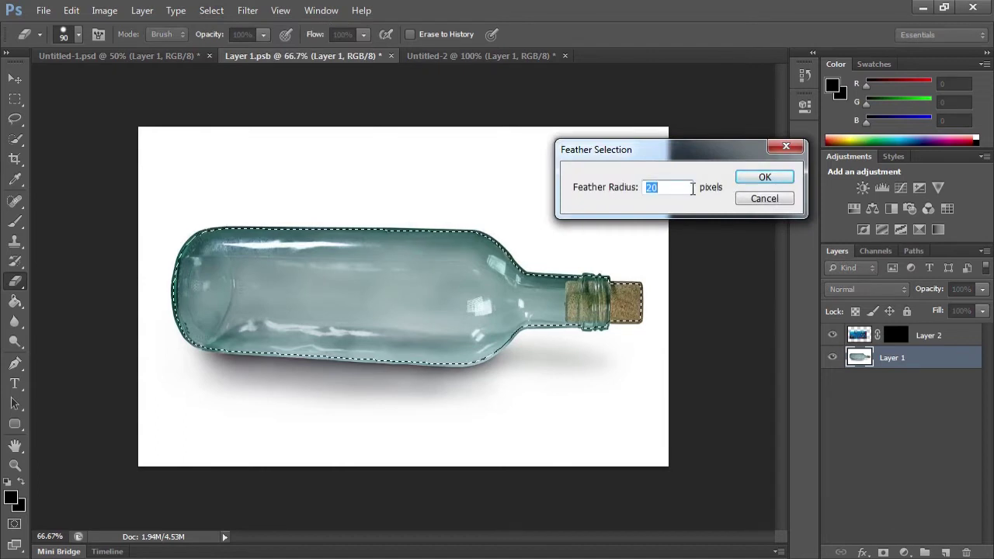
{"action": "left_click", "coordinate": [764, 179]}
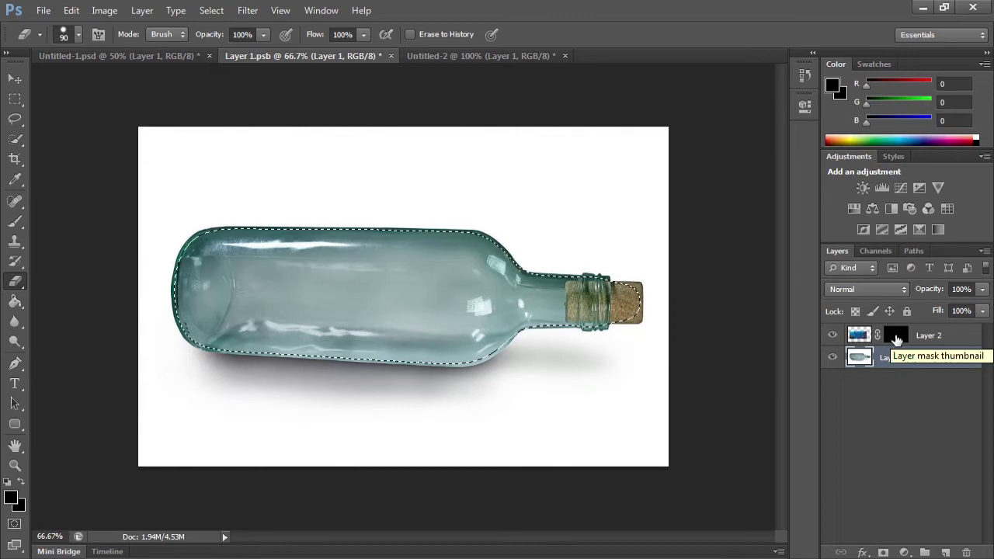
{"action": "left_click", "coordinate": [896, 337]}
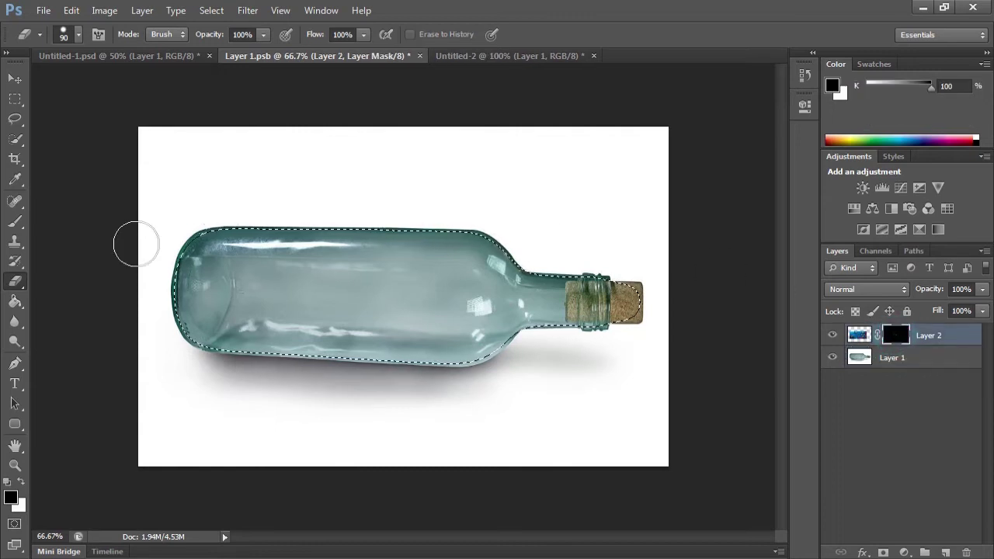
- With a white Brush, paint the underwater scene into the bottle's left end
{"action": "left_click", "coordinate": [14, 221]}
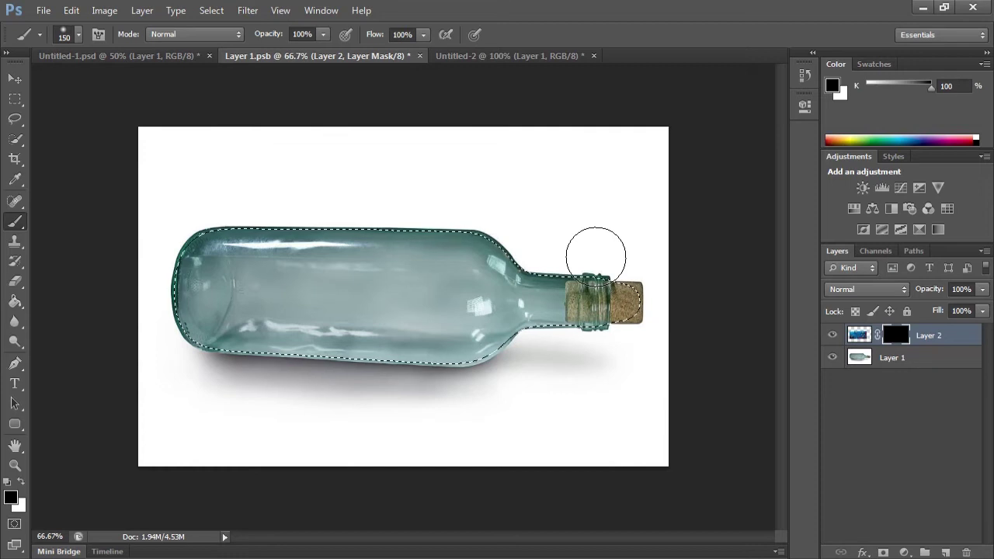
{"action": "left_click", "coordinate": [22, 482]}
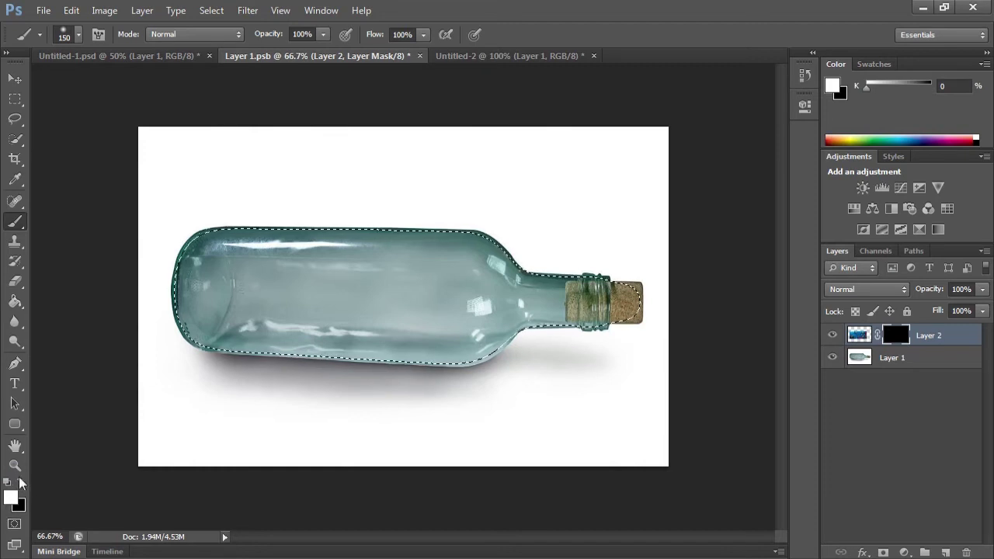
{"action": "left_click", "coordinate": [21, 482]}
{"action": "left_click", "coordinate": [22, 480]}
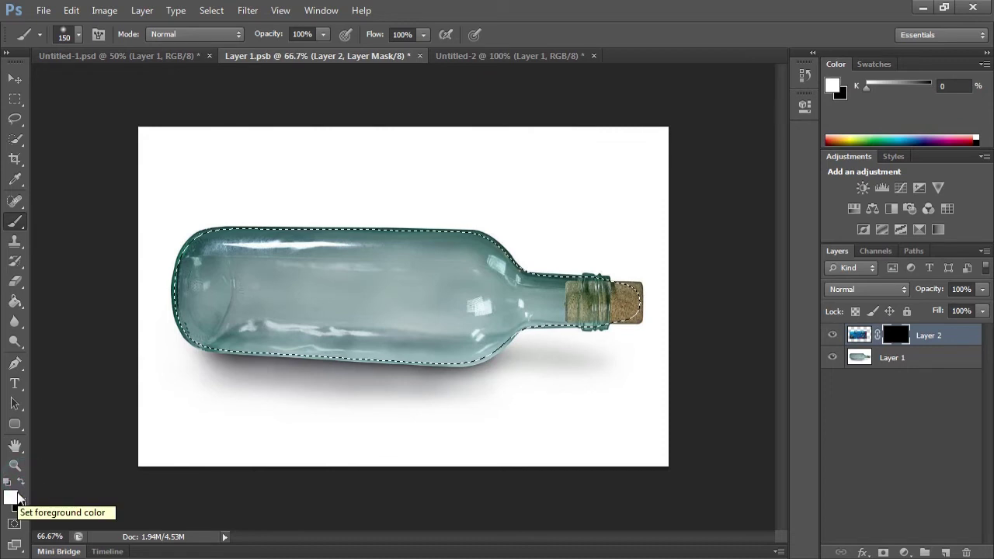
{"action": "mouse_move", "coordinate": [204, 279]}
{"action": "left_mouse_down"}
{"action": "mouse_move", "coordinate": [256, 318]}
{"action": "mouse_move", "coordinate": [272, 288]}
{"action": "mouse_move", "coordinate": [266, 316]}
{"action": "mouse_move", "coordinate": [266, 289]}
{"action": "mouse_move", "coordinate": [211, 312]}
{"action": "mouse_move", "coordinate": [211, 264]}
{"action": "mouse_move", "coordinate": [321, 282]}
{"action": "mouse_move", "coordinate": [346, 320]}
{"action": "mouse_move", "coordinate": [390, 324]}
{"action": "mouse_move", "coordinate": [389, 268]}
{"action": "mouse_move", "coordinate": [407, 289]}
{"action": "mouse_move", "coordinate": [411, 274]}
{"action": "mouse_move", "coordinate": [406, 283]}
{"action": "mouse_move", "coordinate": [358, 284]}
{"action": "mouse_move", "coordinate": [454, 290]}
{"action": "mouse_move", "coordinate": [466, 280]}
{"action": "mouse_move", "coordinate": [455, 295]}
{"action": "mouse_move", "coordinate": [474, 315]}
{"action": "mouse_move", "coordinate": [435, 338]}
{"action": "mouse_move", "coordinate": [333, 310]}
{"action": "mouse_move", "coordinate": [304, 330]}
{"action": "mouse_move", "coordinate": [280, 322]}
{"action": "mouse_move", "coordinate": [355, 365]}
{"action": "mouse_move", "coordinate": [462, 334]}
{"action": "mouse_move", "coordinate": [470, 321]}
{"action": "left_mouse_up"}
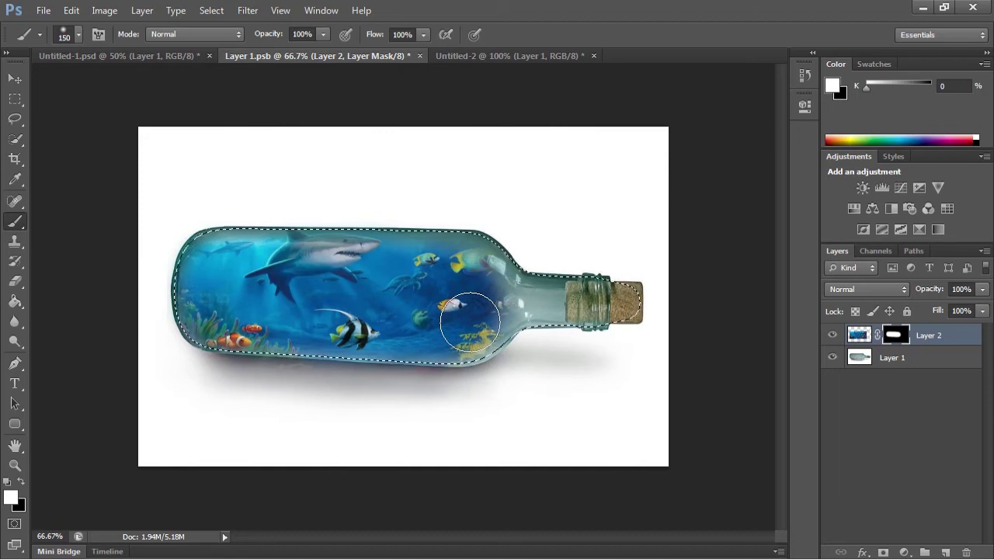
- Paint the shark and fish into the upper bottle with a 100 px brush, then deselect
{"action": "mouse_move", "coordinate": [470, 322]}
{"action": "left_mouse_down"}
{"action": "mouse_move", "coordinate": [429, 264]}
{"action": "mouse_move", "coordinate": [342, 252]}
{"action": "mouse_move", "coordinate": [229, 274]}
{"action": "mouse_move", "coordinate": [209, 298]}
{"action": "mouse_move", "coordinate": [211, 321]}
{"action": "mouse_move", "coordinate": [201, 312]}
{"action": "mouse_move", "coordinate": [360, 329]}
{"action": "mouse_move", "coordinate": [444, 295]}
{"action": "mouse_move", "coordinate": [455, 267]}
{"action": "mouse_move", "coordinate": [473, 303]}
{"action": "mouse_move", "coordinate": [492, 296]}
{"action": "mouse_move", "coordinate": [480, 305]}
{"action": "mouse_move", "coordinate": [564, 301]}
{"action": "mouse_move", "coordinate": [492, 320]}
{"action": "left_mouse_up"}
{"action": "key", "text": "bracketleft"}
{"action": "key", "text": "bracketleft"}
{"action": "left_click_drag", "start_coordinate": [240, 292], "coordinate": [304, 250]}
{"action": "left_click_drag", "start_coordinate": [463, 256], "coordinate": [407, 312]}
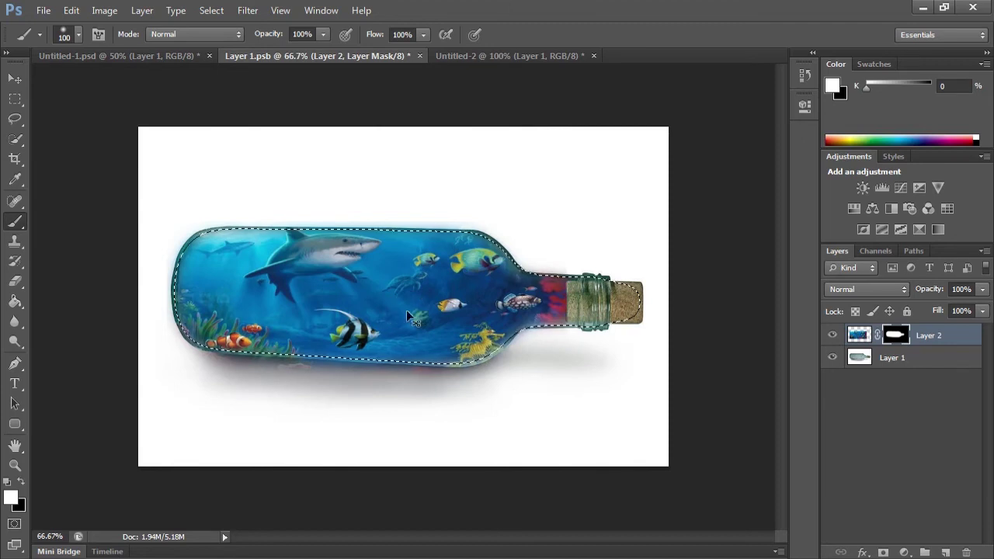
{"action": "key", "text": "ctrl+d"}
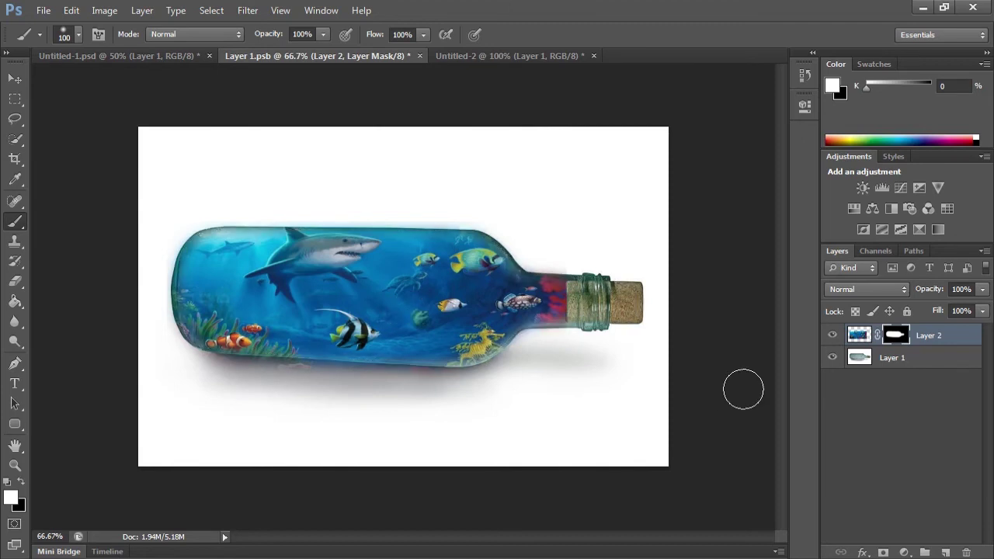